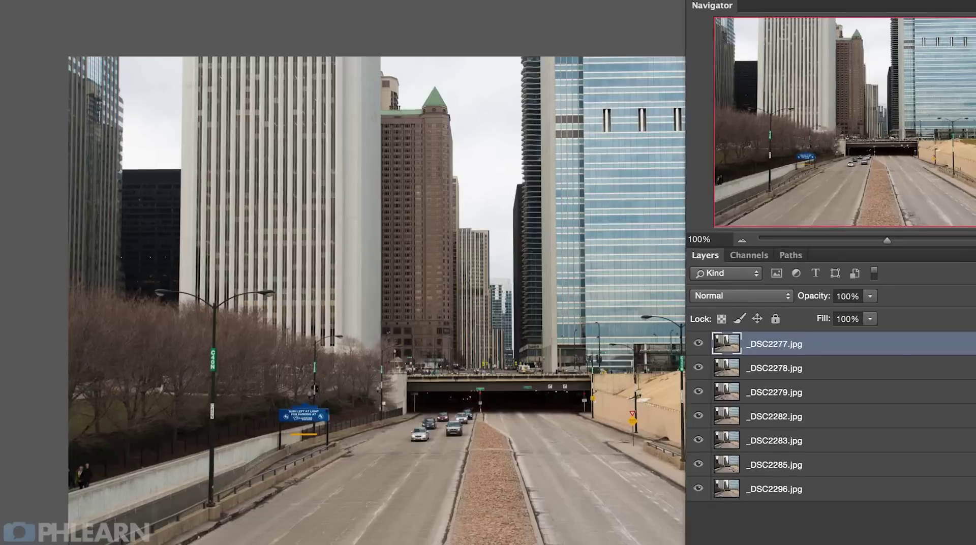
Step: Hide frames _DSC2277, _DSC2278 and _DSC2279 to preview the yellow-taxi and red-car frames below
click(699, 342)
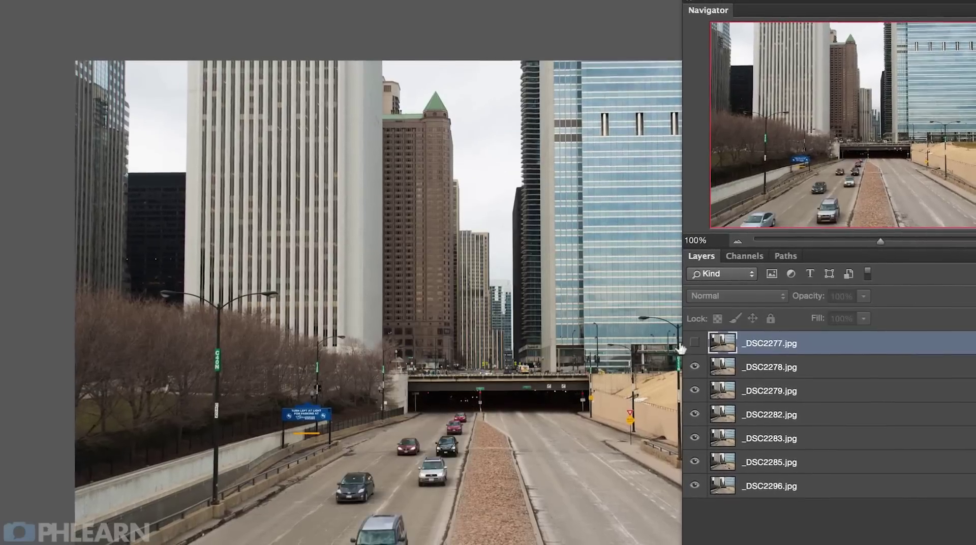
click(699, 367)
click(691, 389)
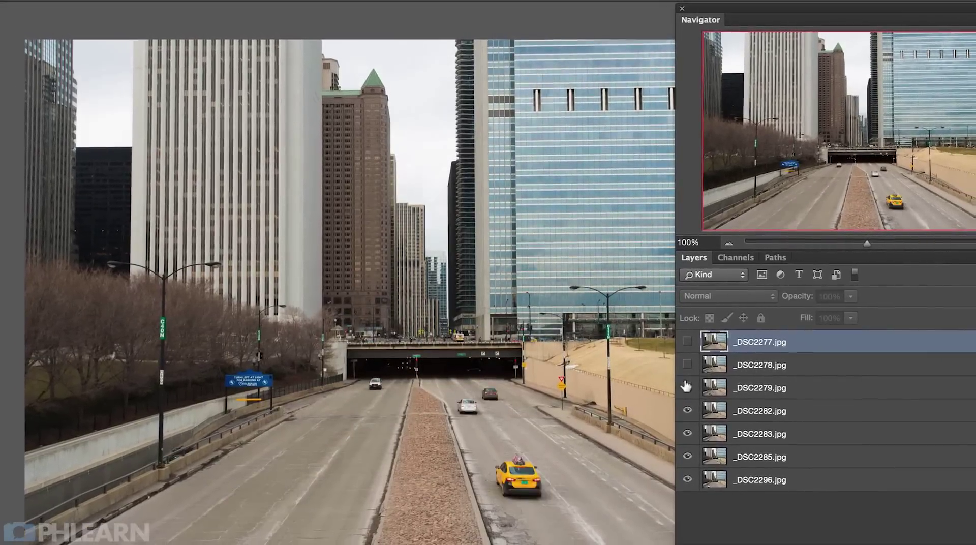
click(684, 408)
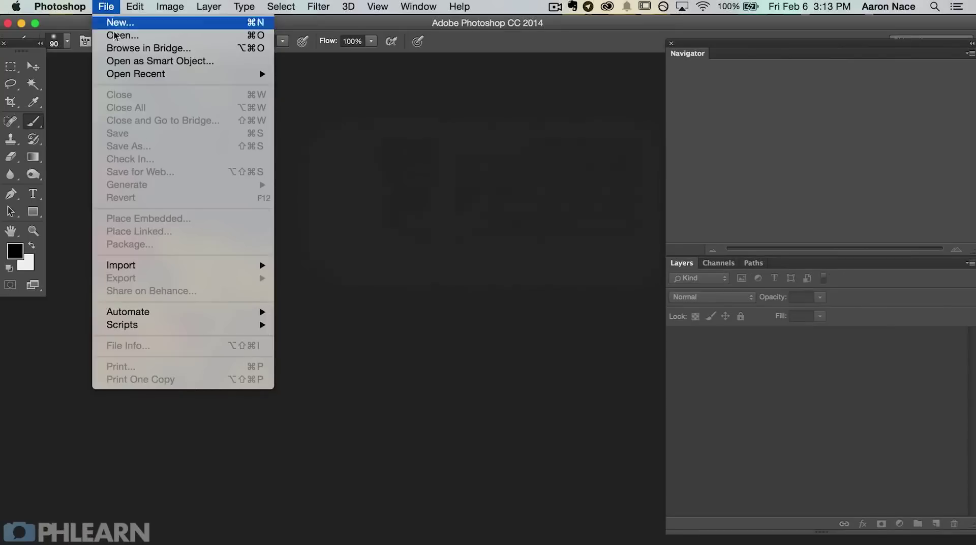
mouse_move(171, 329)
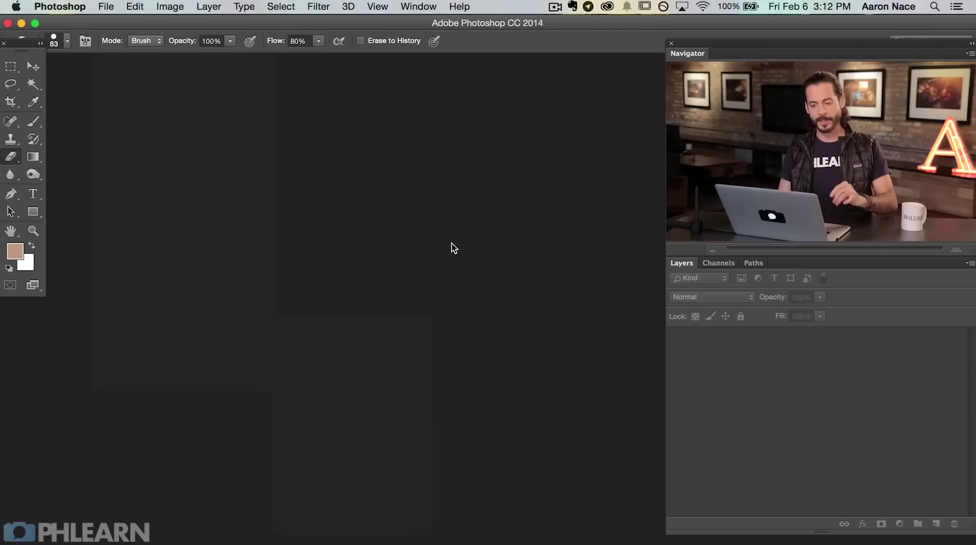
Step: Start File > Scripts > Load Files into Stack and browse for the source photos
click(106, 6)
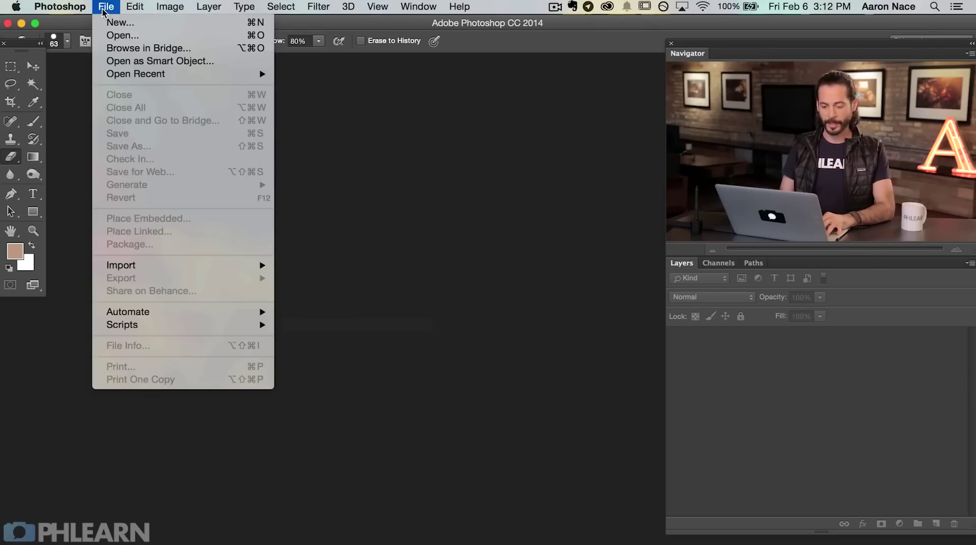
mouse_move(166, 324)
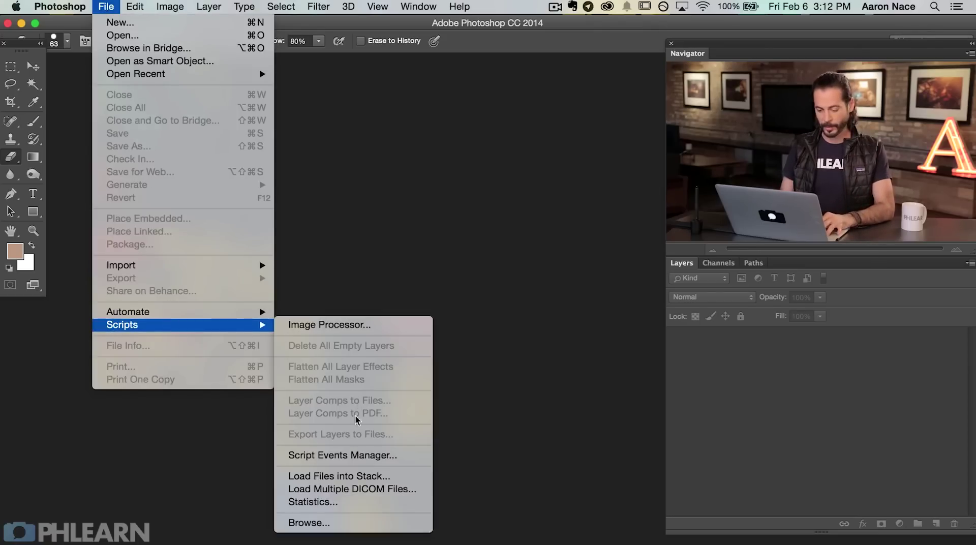
click(353, 478)
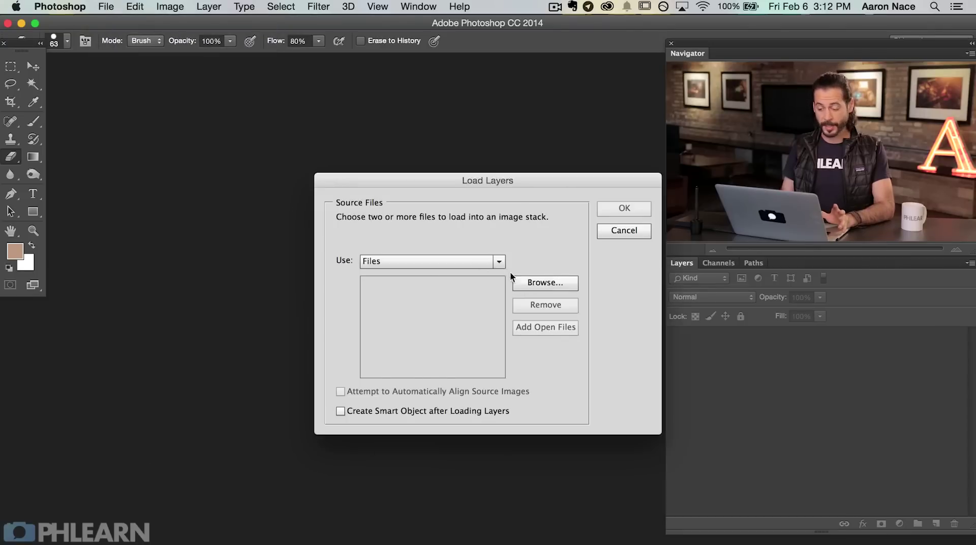
click(553, 283)
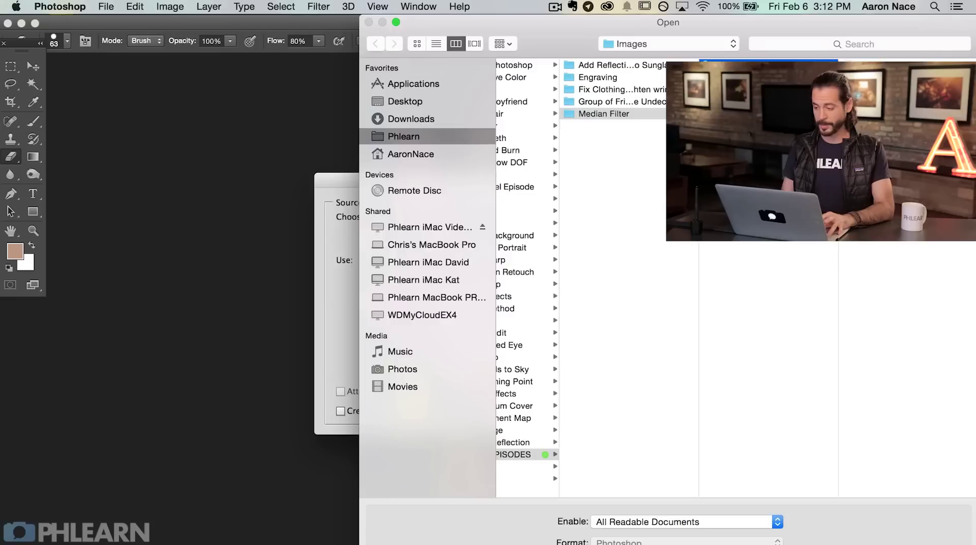
Step: Preview the street photos _DSC2278 through _DSC2283 at large size
drag(795, 23, 456, 30)
click(518, 82)
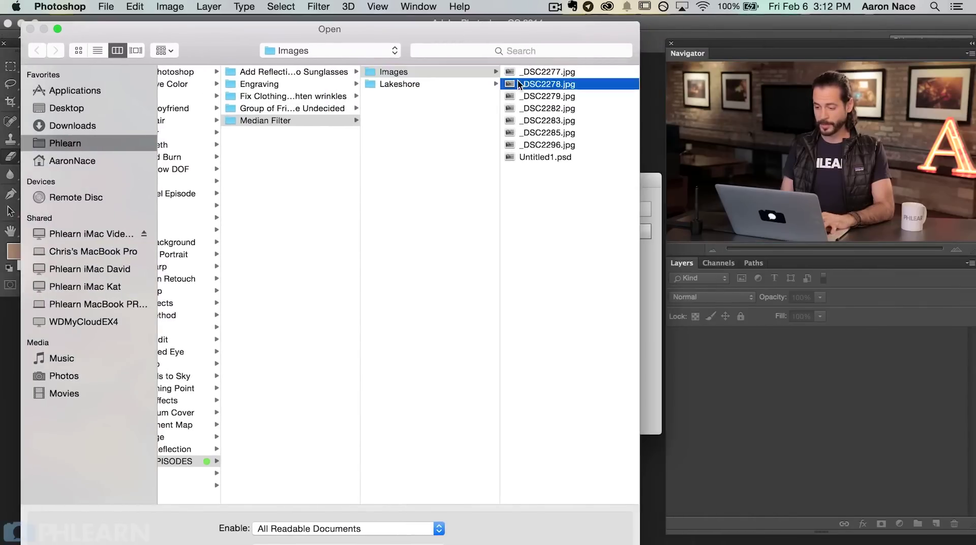
key(space)
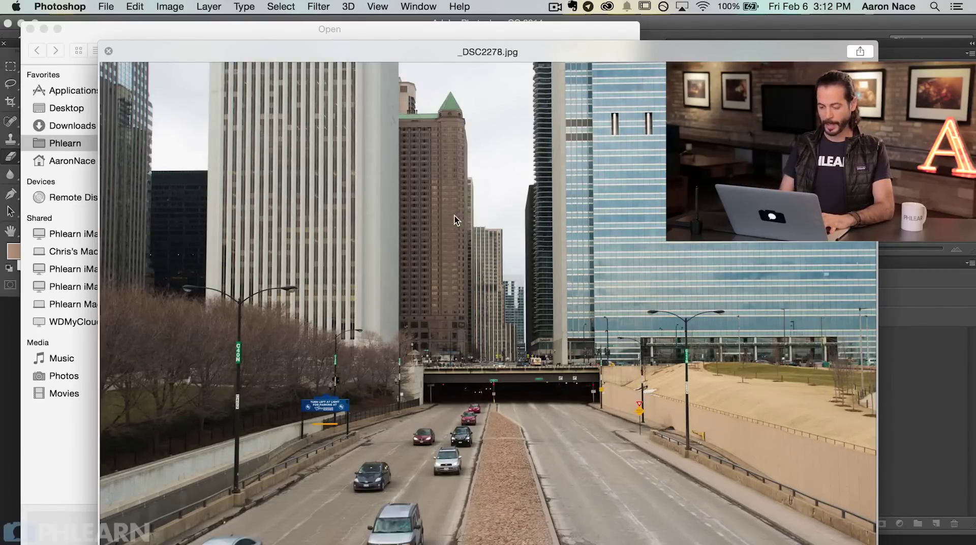
key(Down)
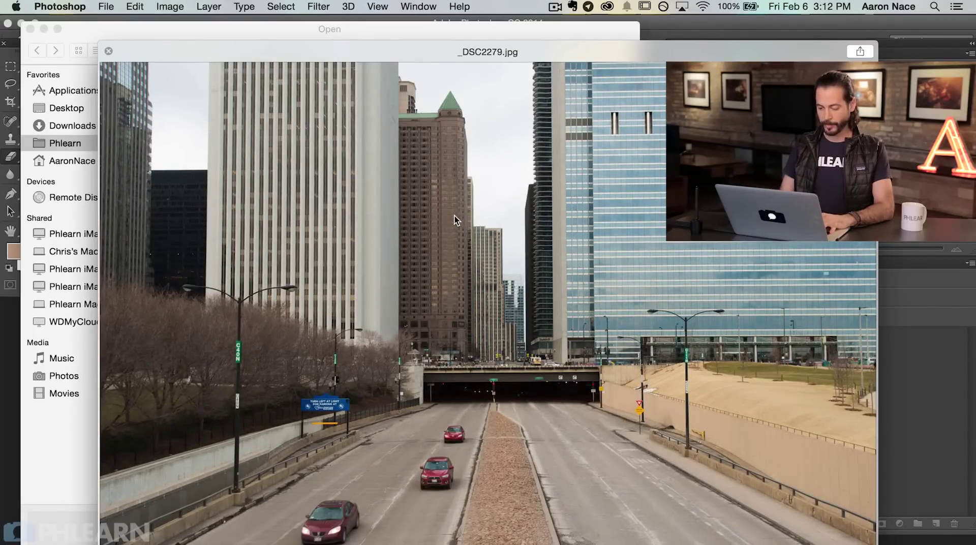
key(Down)
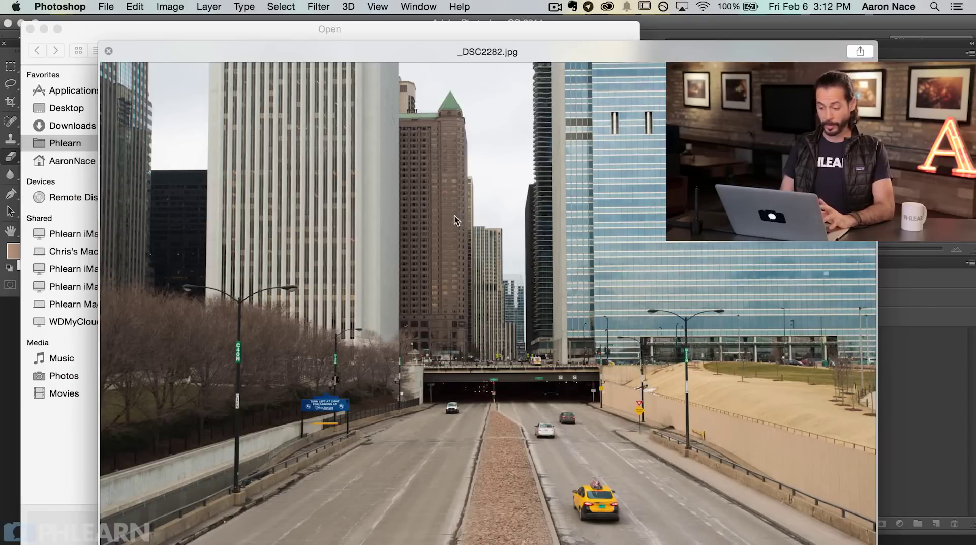
key(Down)
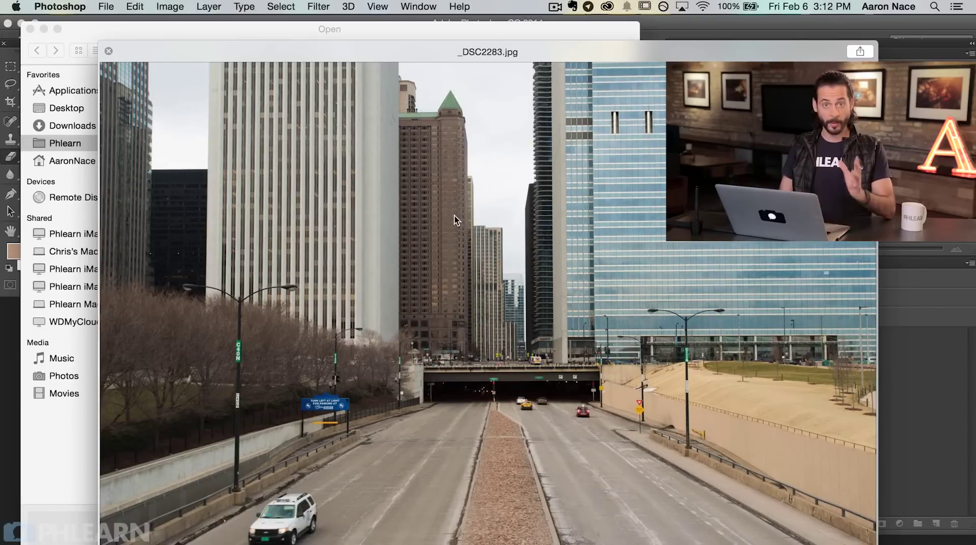
key(space)
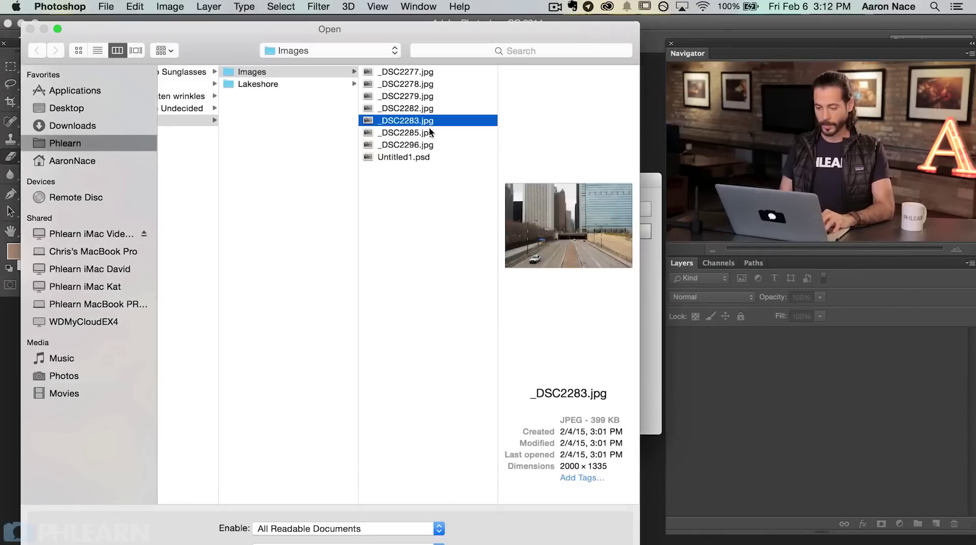
Step: Select all seven JPGs, _DSC2277 to _DSC2296, and accept them for loading
click(433, 71)
shift+click(434, 144)
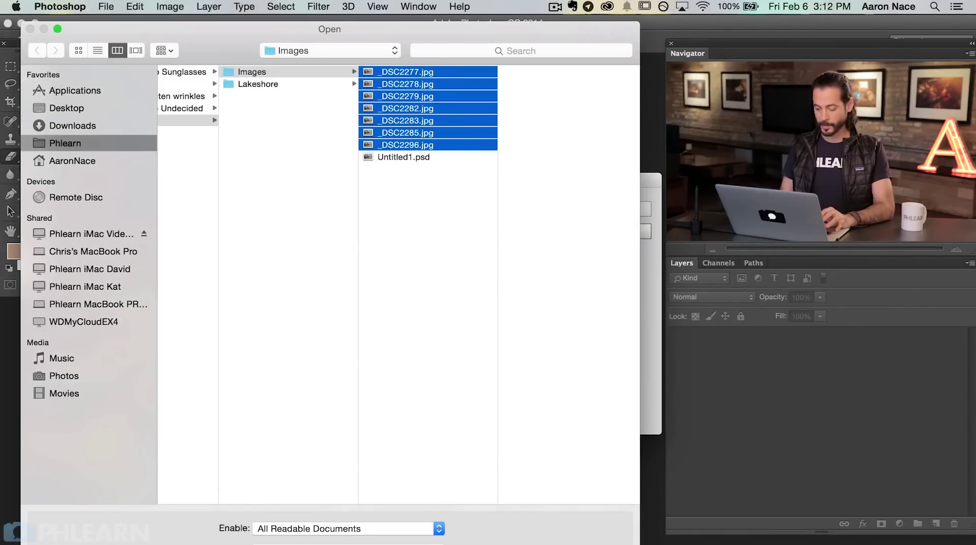
key(Return)
Step: Build the seven-layer stack, then check it in full screen at 200% and back at 100%
click(617, 210)
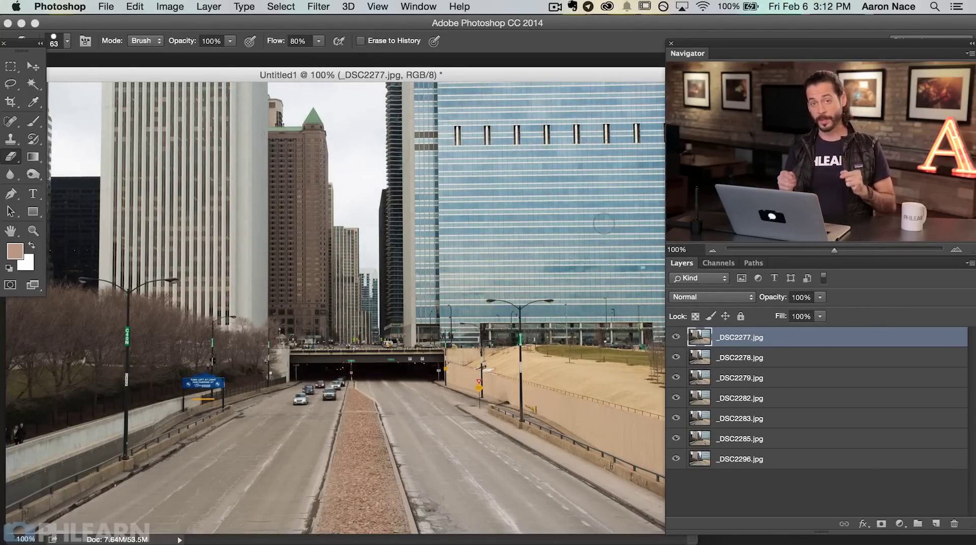
key(f)
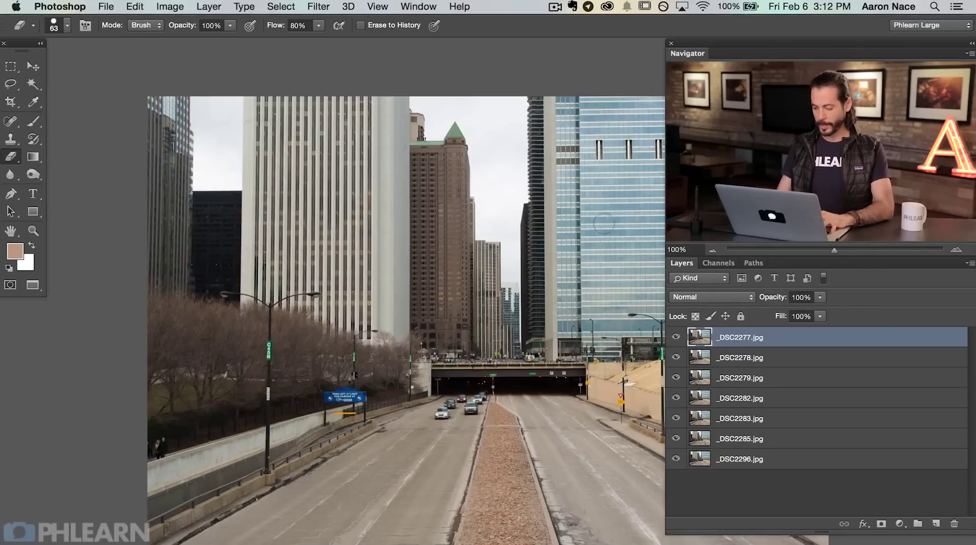
key(super+equal)
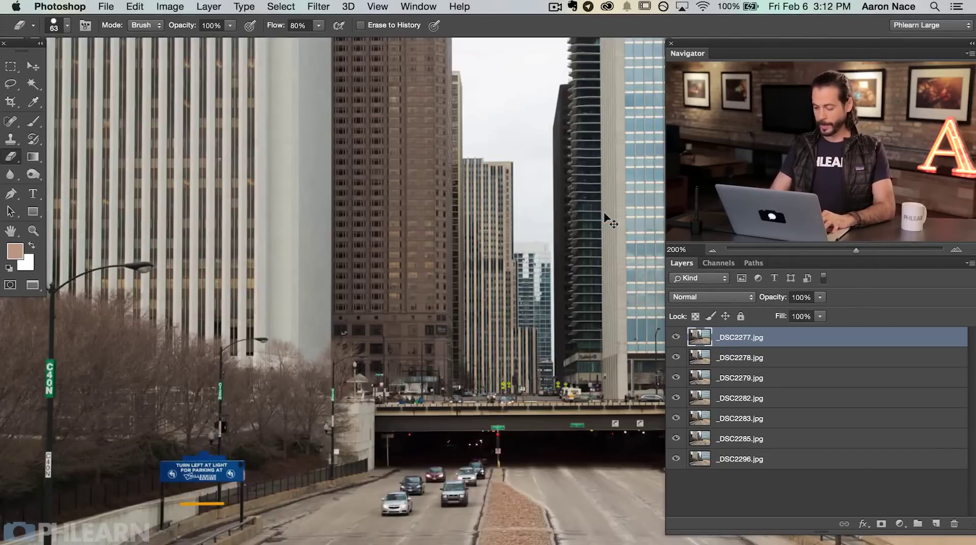
key(super+minus)
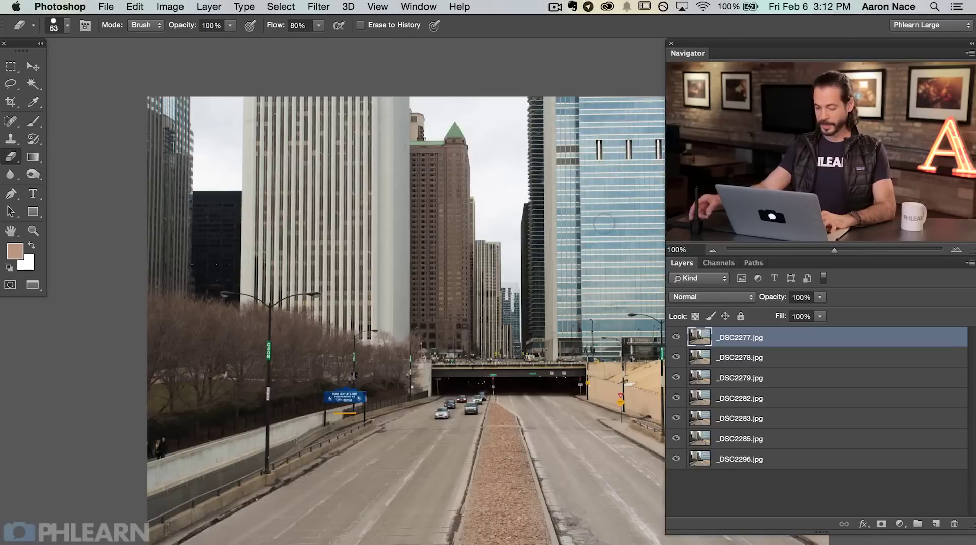
Step: Hide _DSC2277 and _DSC2278, compare _DSC2279 against the taxi frame, and select _DSC2279
click(677, 337)
scroll(650, 359, right, 3)
scroll(650, 359, down, 1)
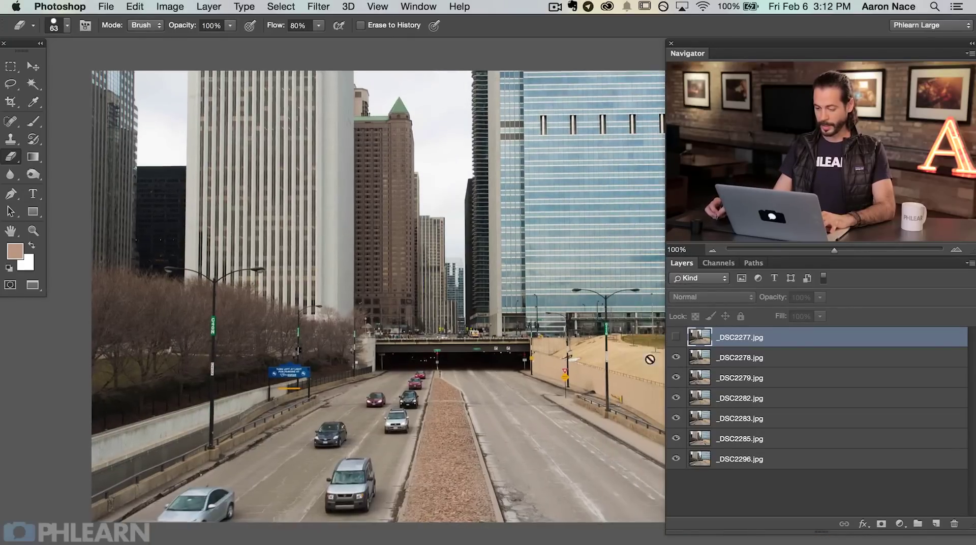
click(676, 358)
click(676, 378)
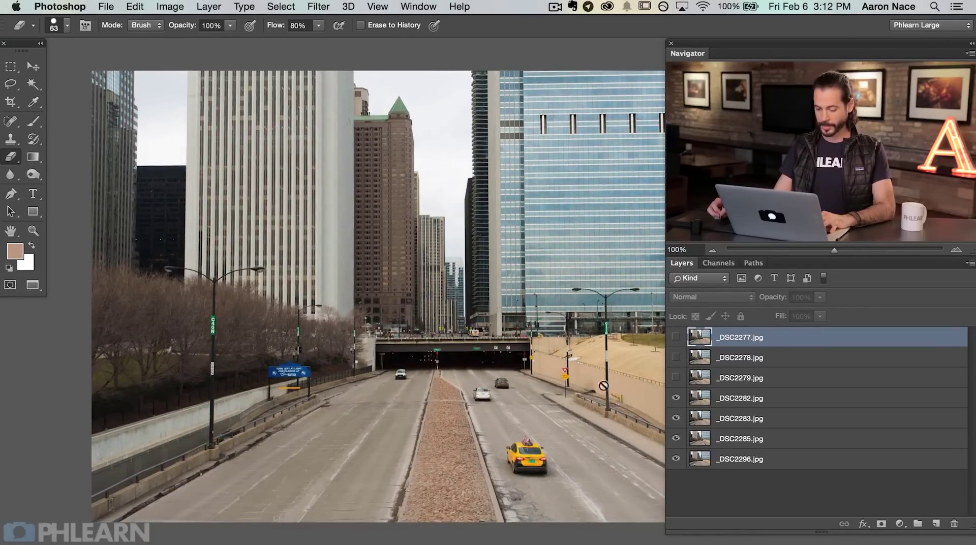
click(675, 378)
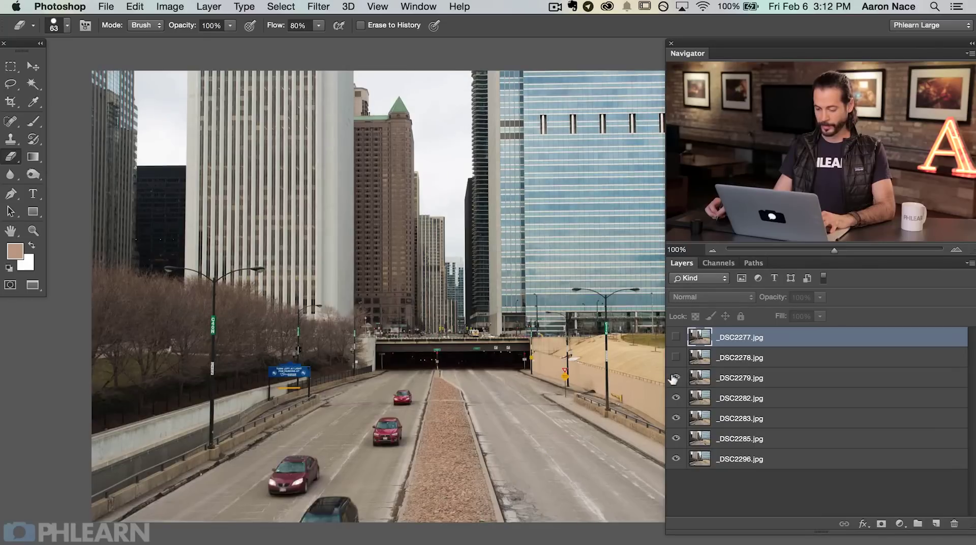
click(675, 378)
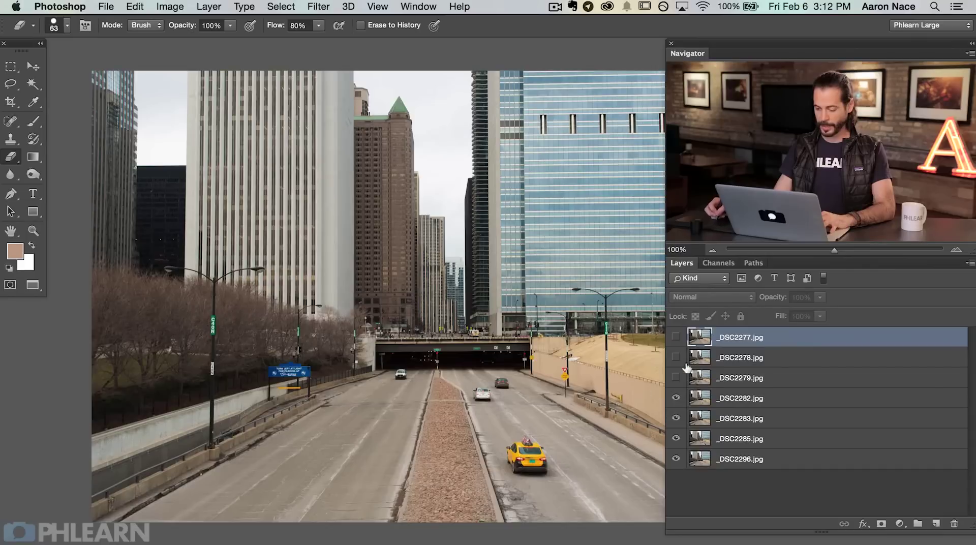
click(676, 378)
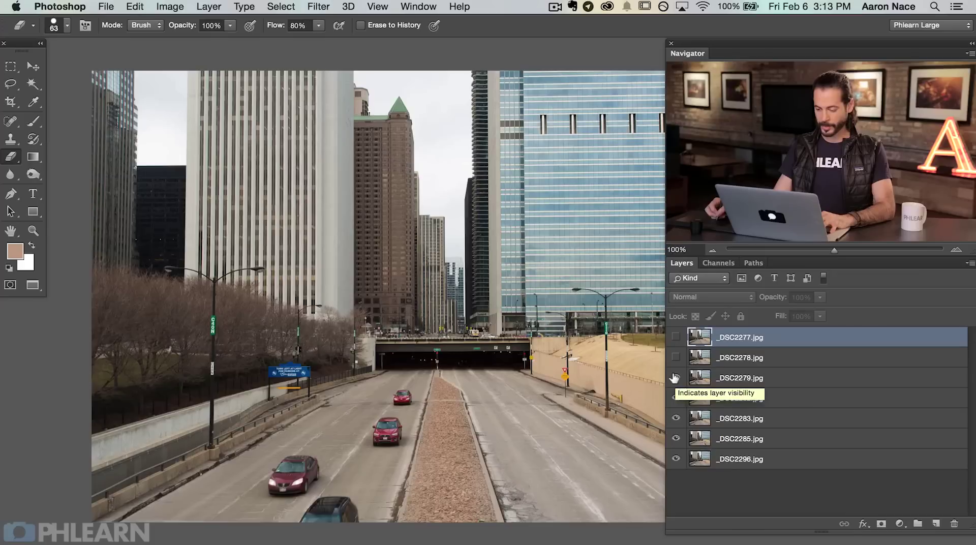
click(758, 378)
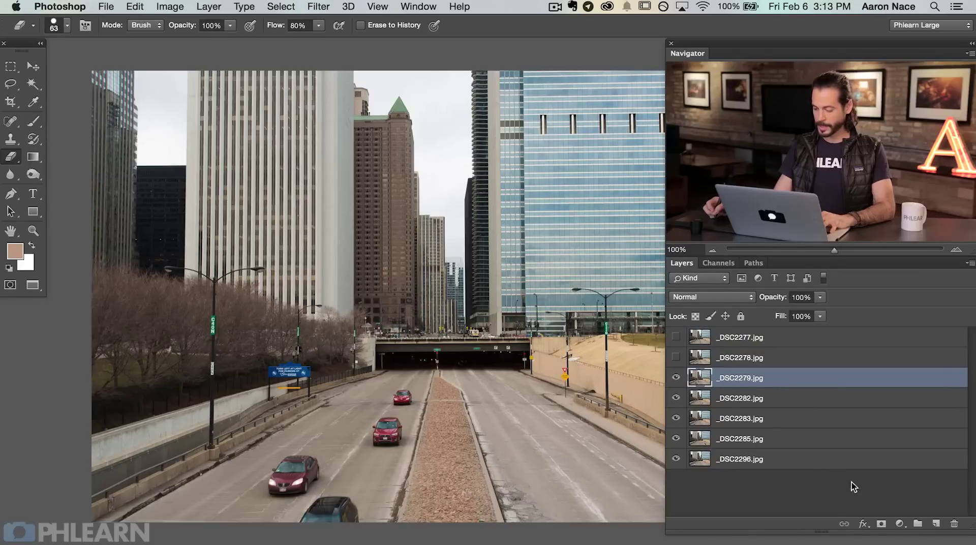
Step: Add a white mask to _DSC2279 and paint out the red, maroon and blue cars at 100% flow
click(881, 523)
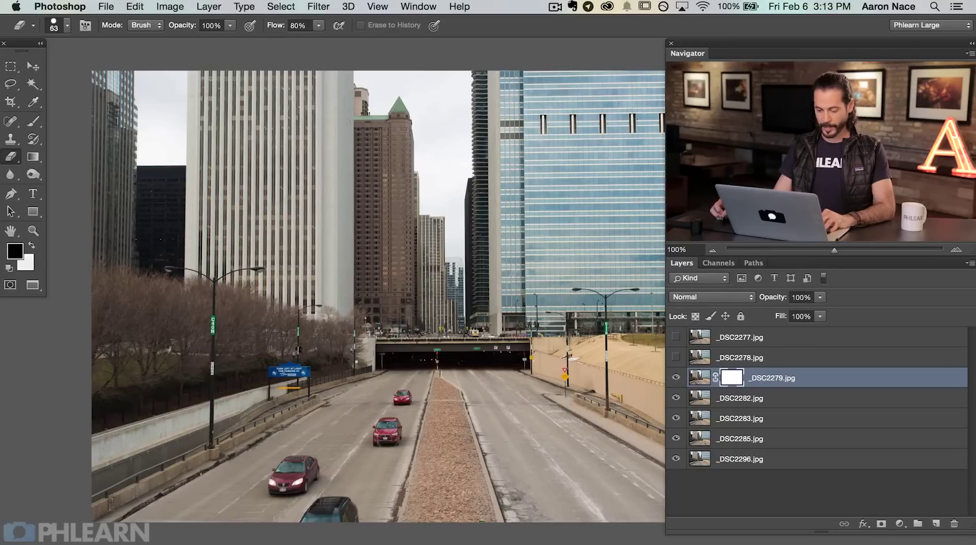
key(b)
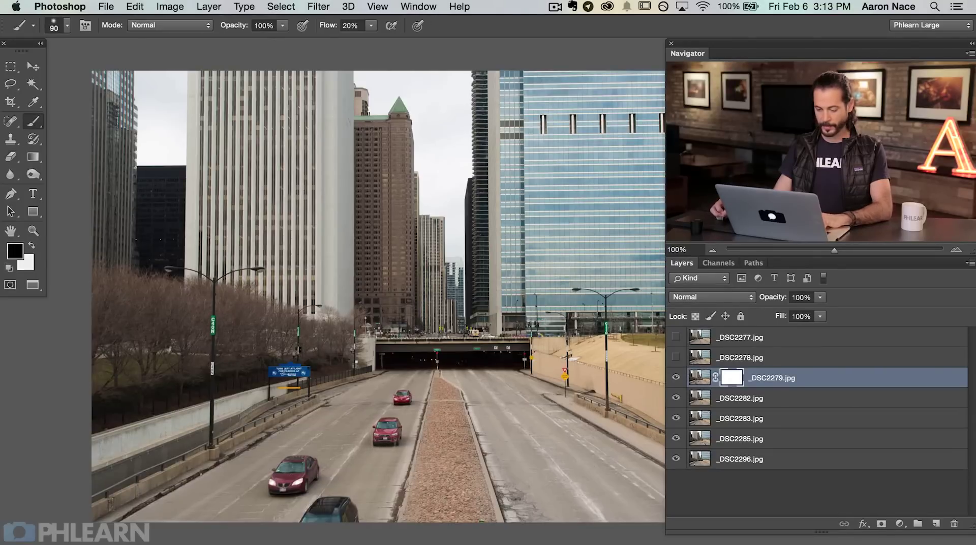
key(shift+0)
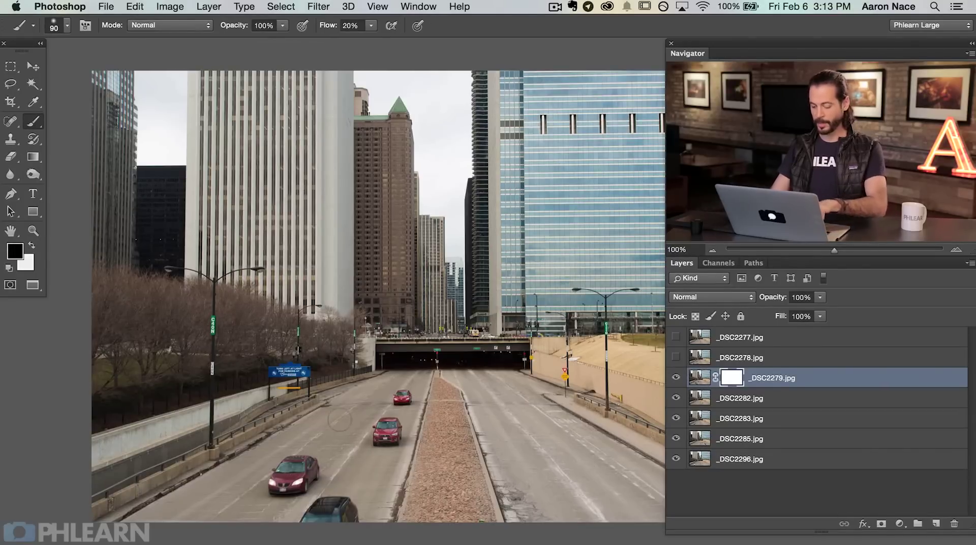
drag(375, 458, 392, 441)
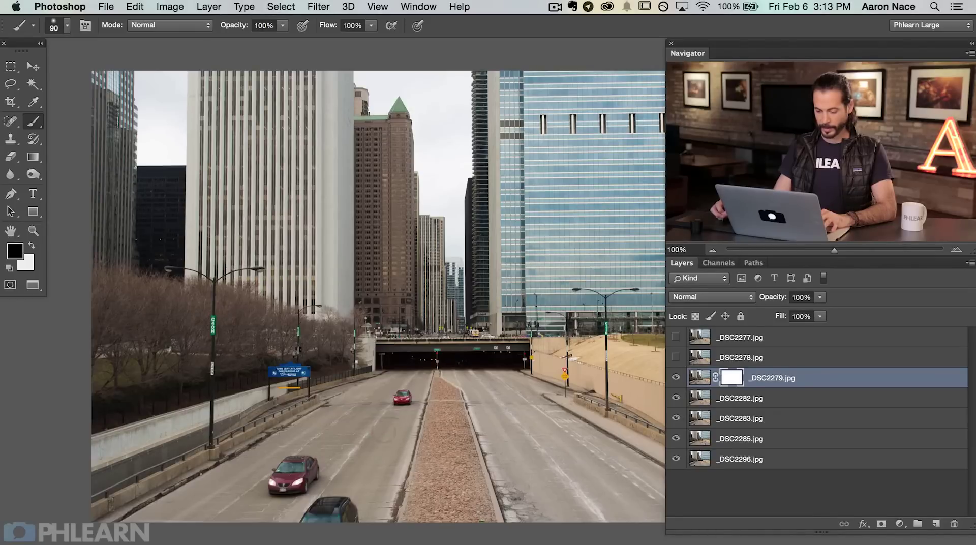
drag(321, 473, 285, 476)
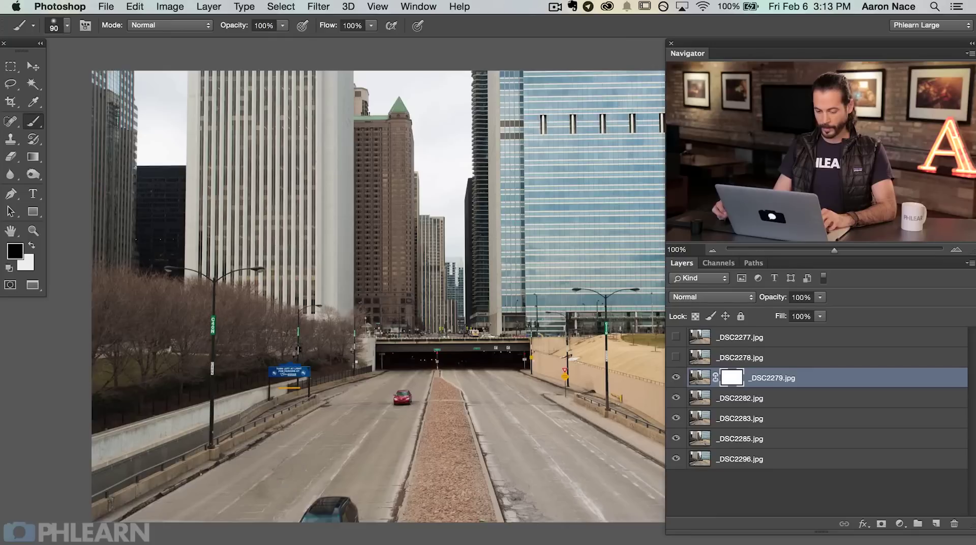
drag(310, 506, 352, 512)
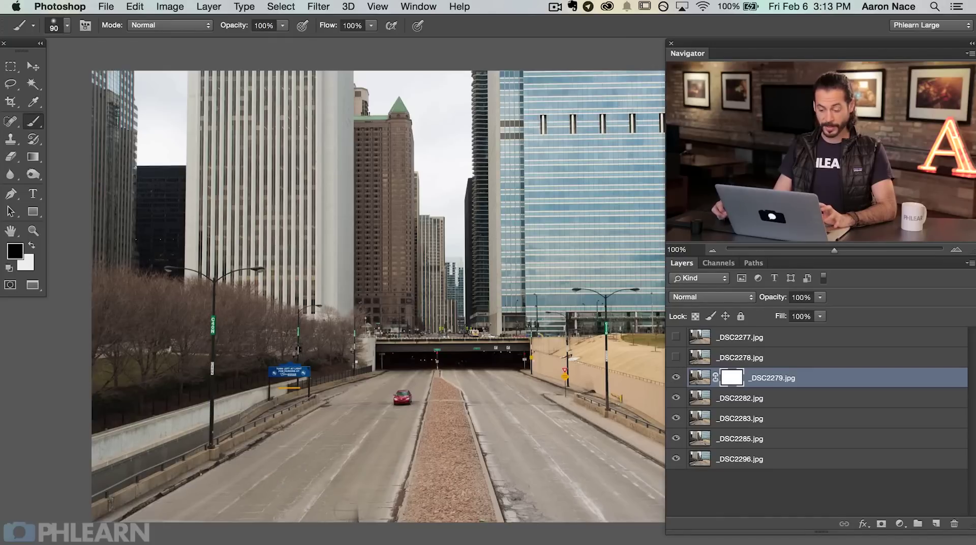
Step: Toggle _DSC2279 on and off to compare with the cars below, then restore standard screen mode
click(675, 377)
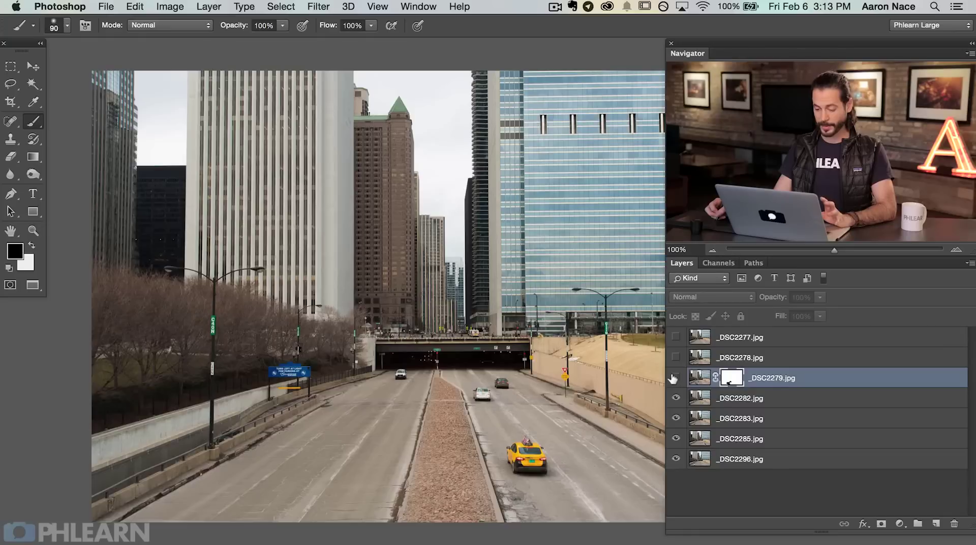
click(675, 378)
click(675, 378)
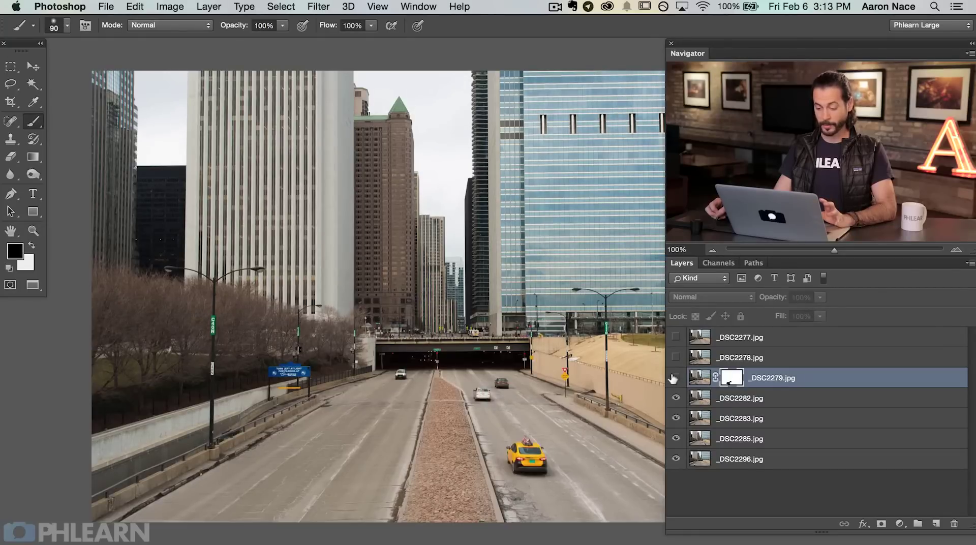
click(675, 378)
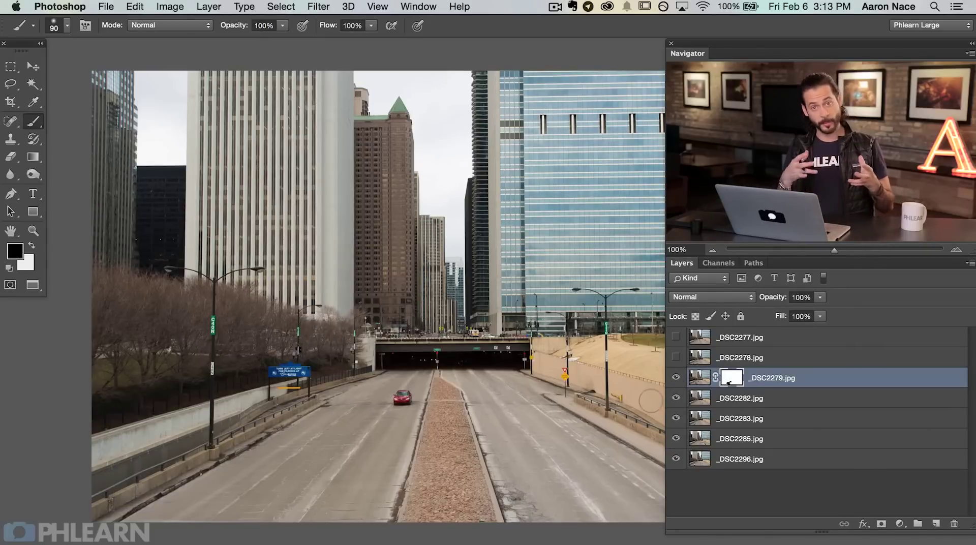
click(675, 378)
click(675, 378)
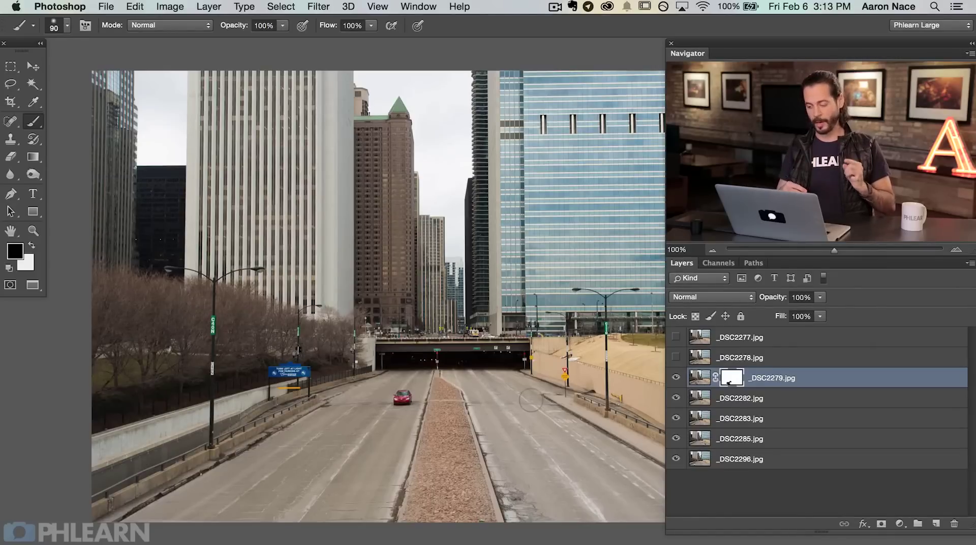
key(f)
key(f)
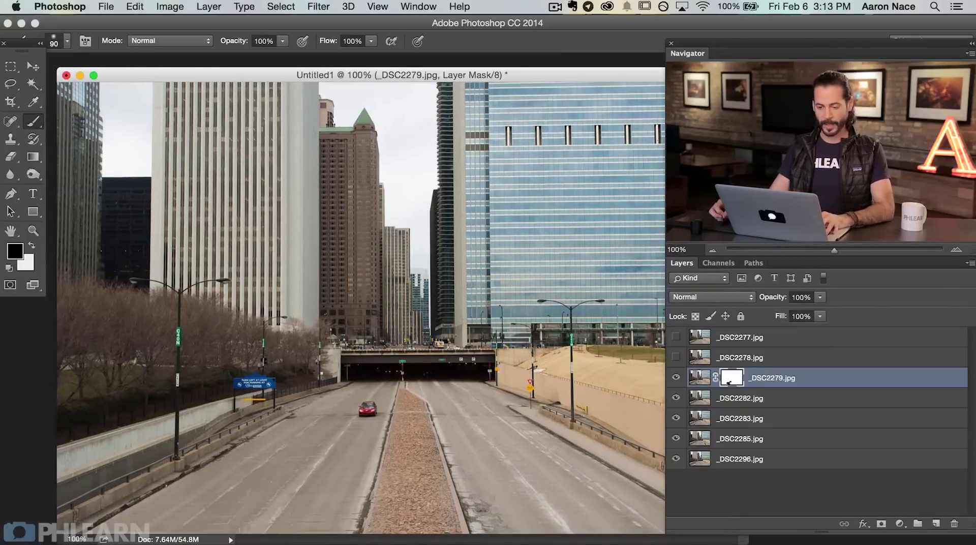
Step: Close the layered document without saving and start File > Scripts > Statistics
click(65, 76)
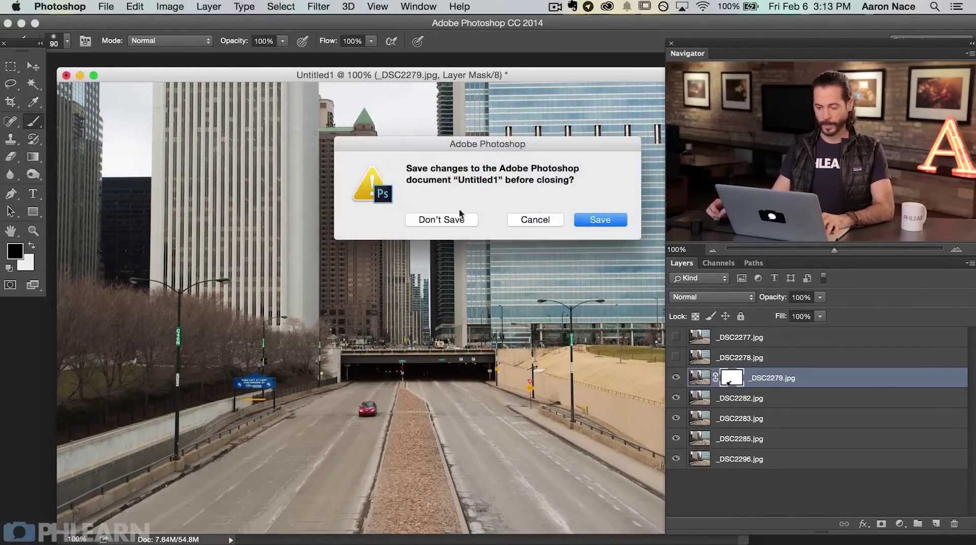
click(447, 221)
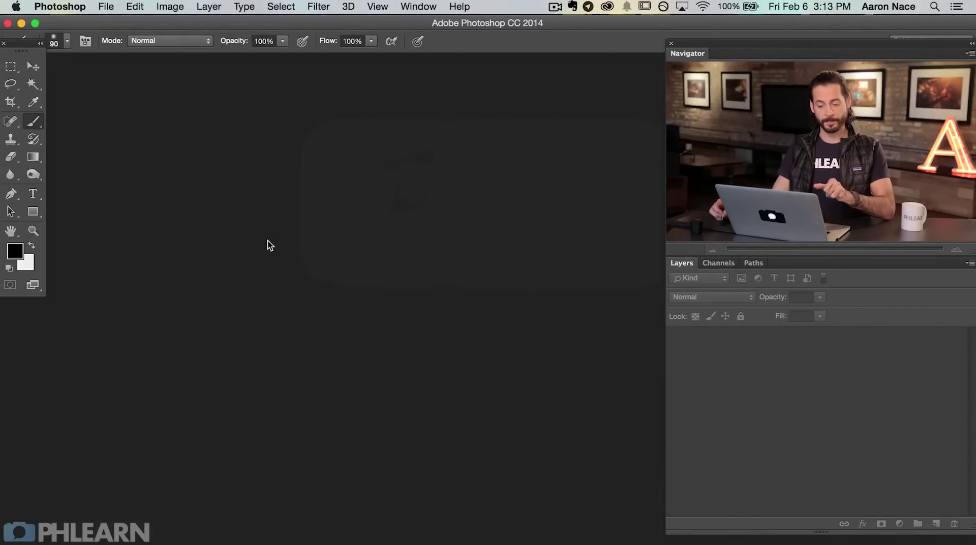
click(107, 8)
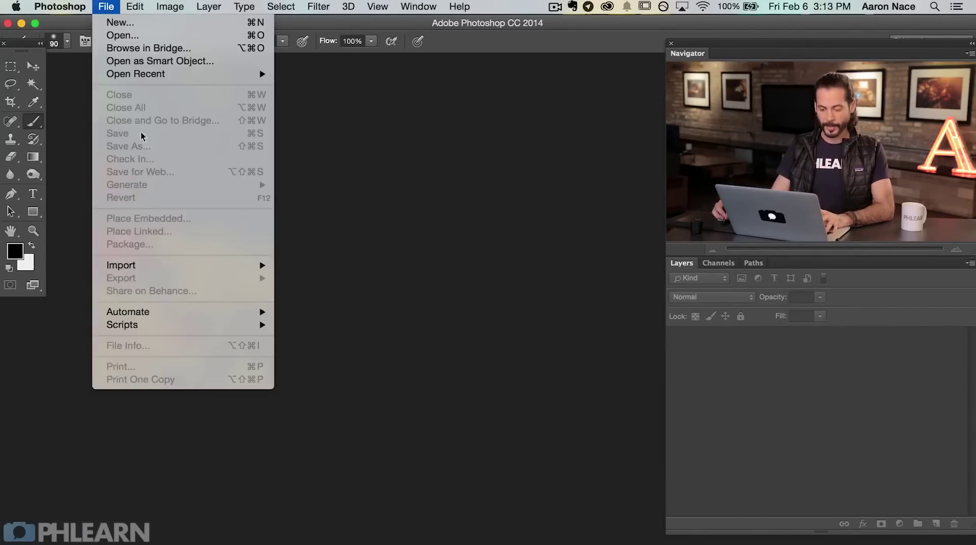
mouse_move(171, 326)
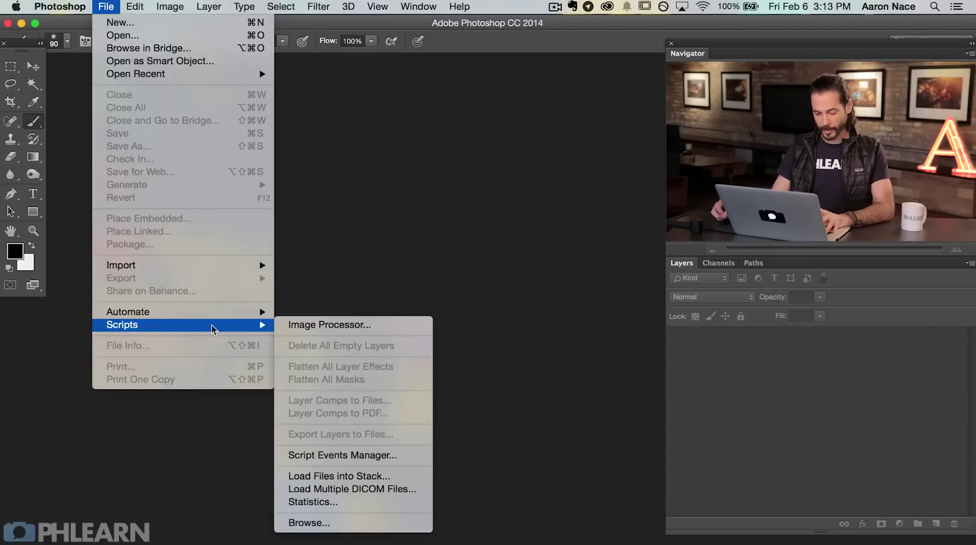
click(359, 500)
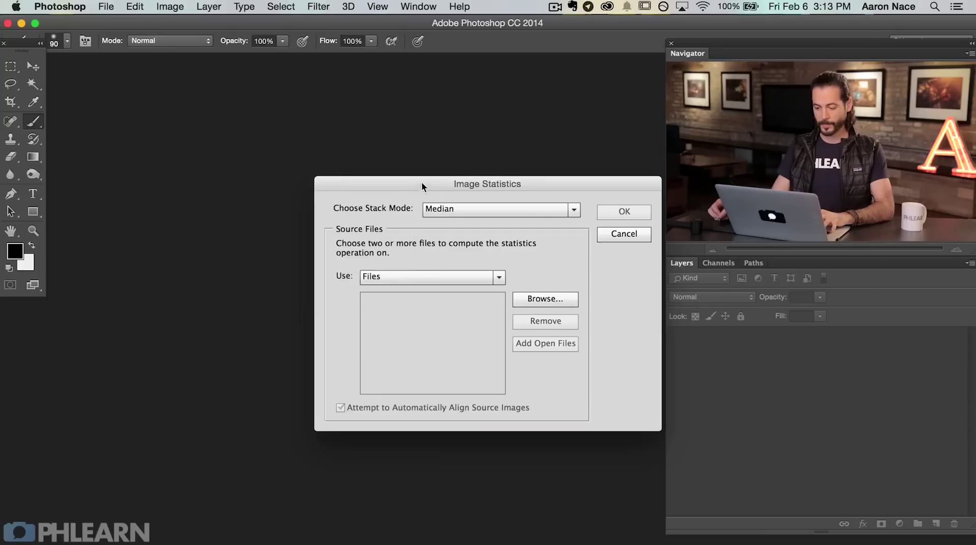
Step: Keep Median as the stack mode and browse for the source photos
drag(422, 183, 351, 174)
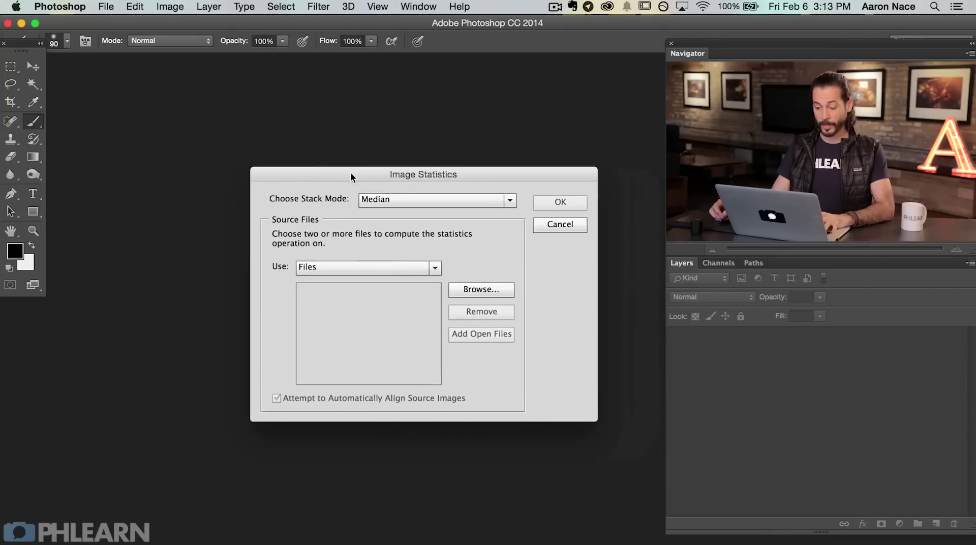
click(392, 198)
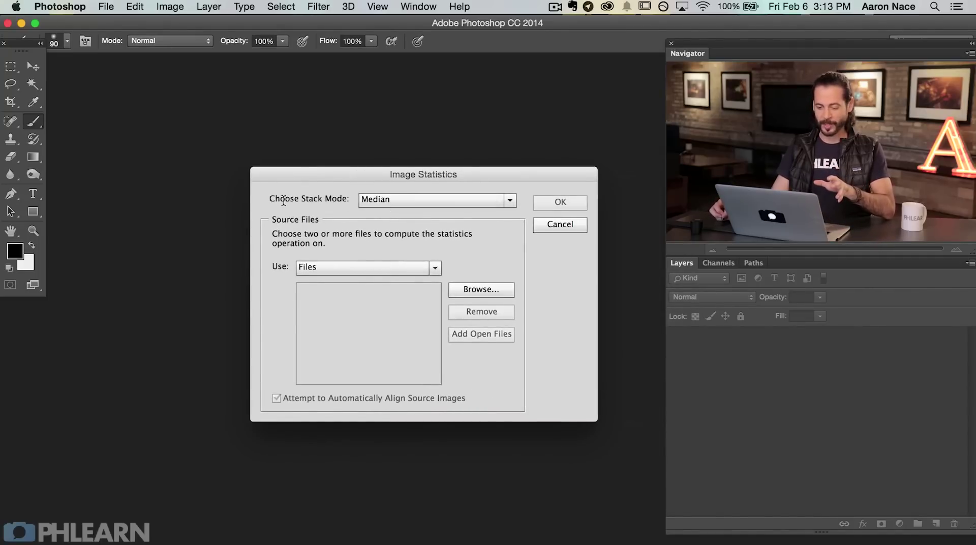
click(510, 201)
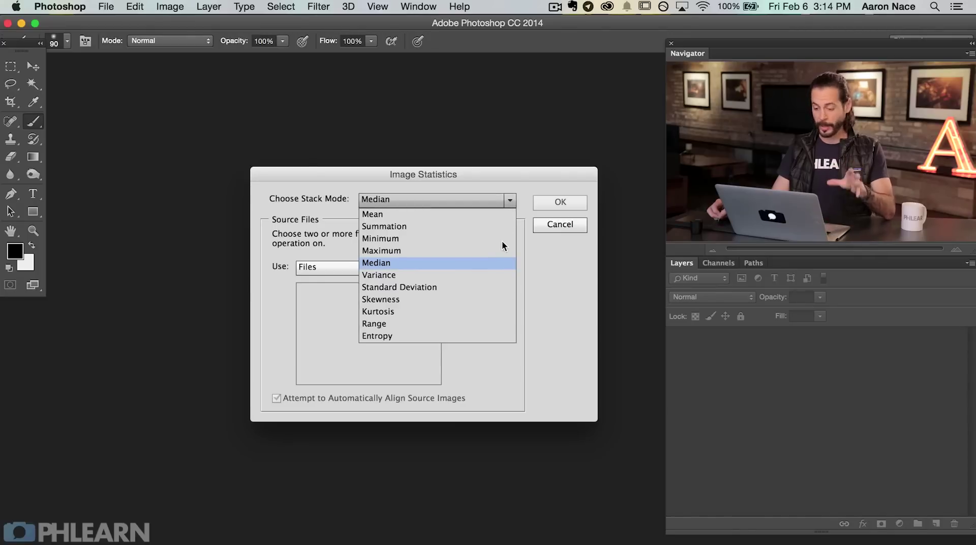
click(401, 261)
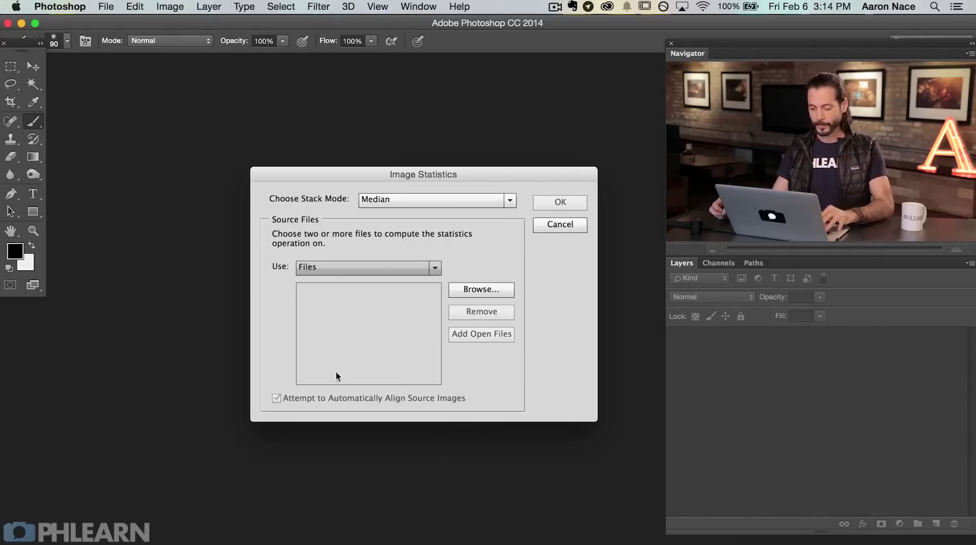
click(476, 289)
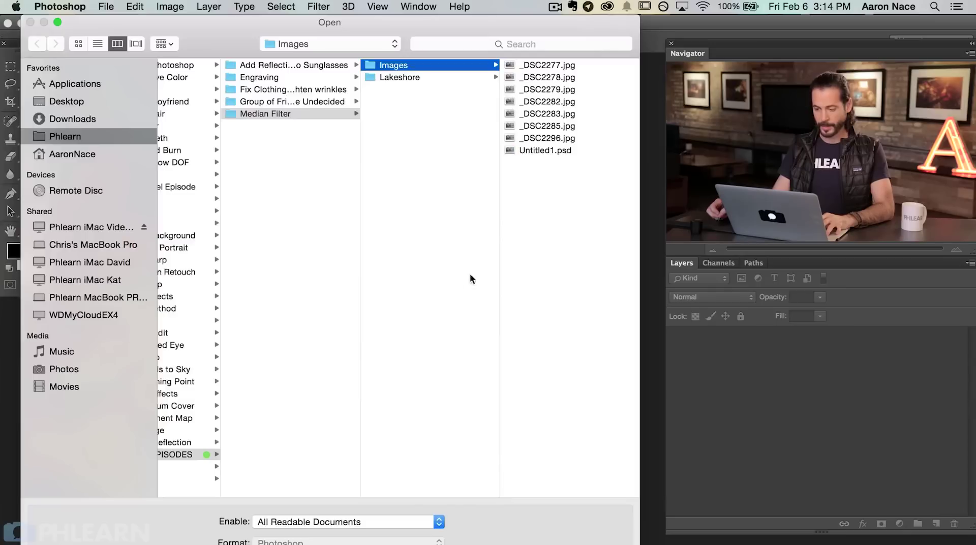
Step: Pick the seven photos _DSC2277 to _DSC2296 as sources and run the Median stack
click(560, 66)
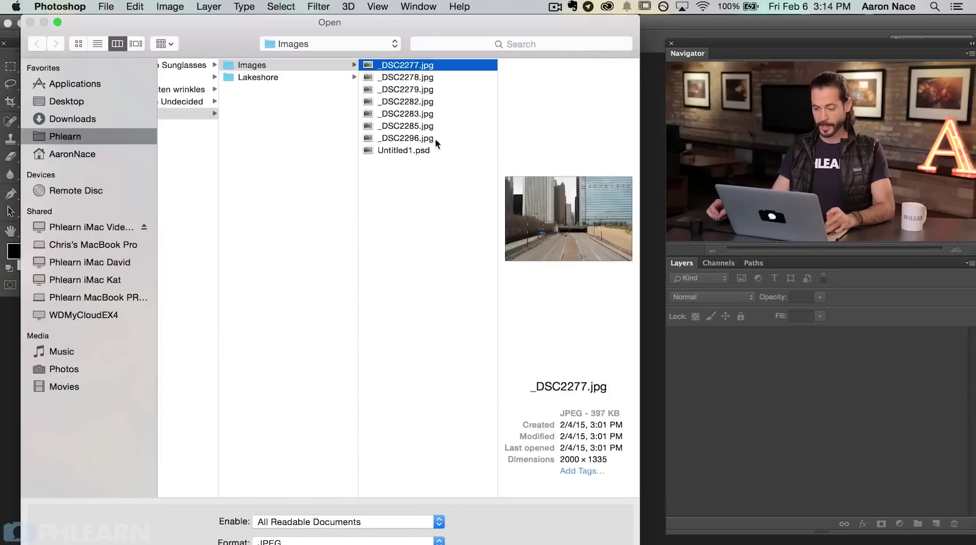
shift+click(428, 138)
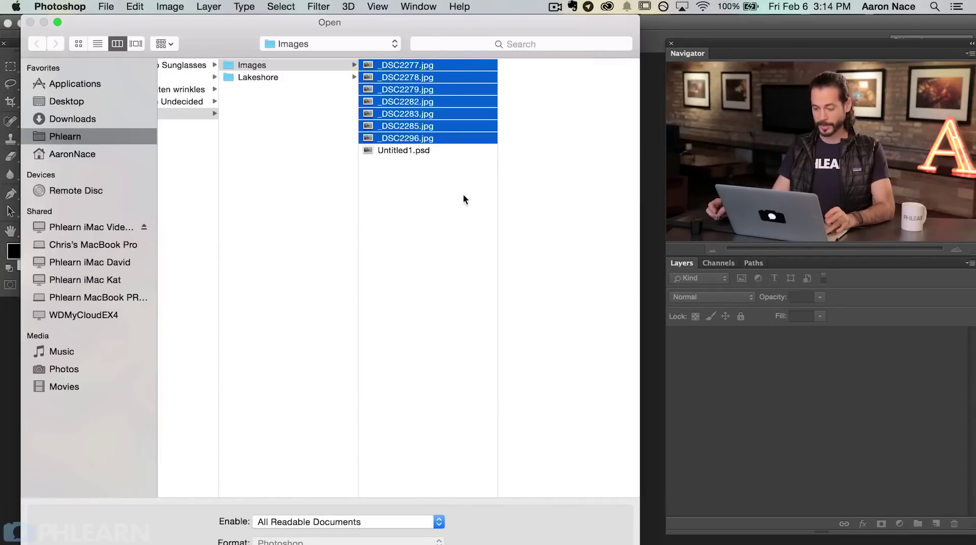
key(Return)
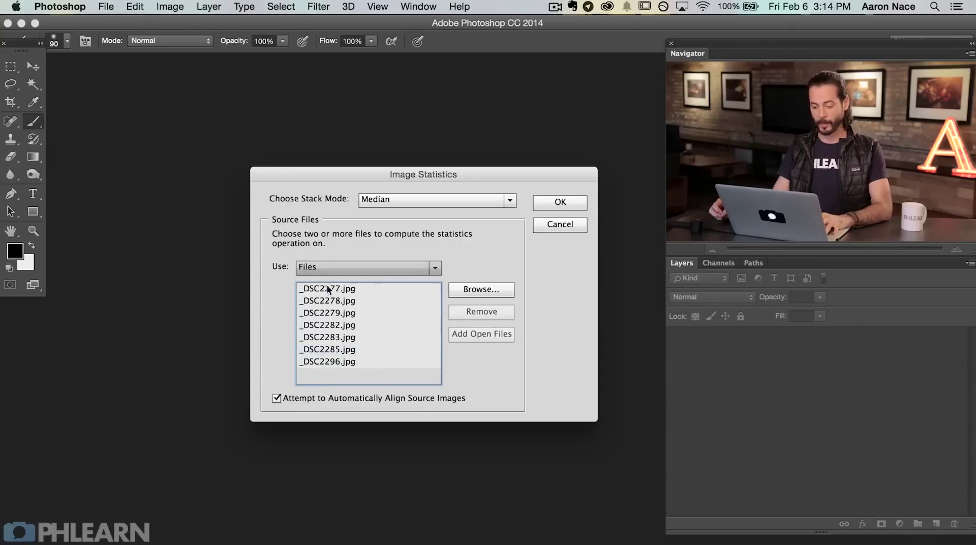
click(560, 203)
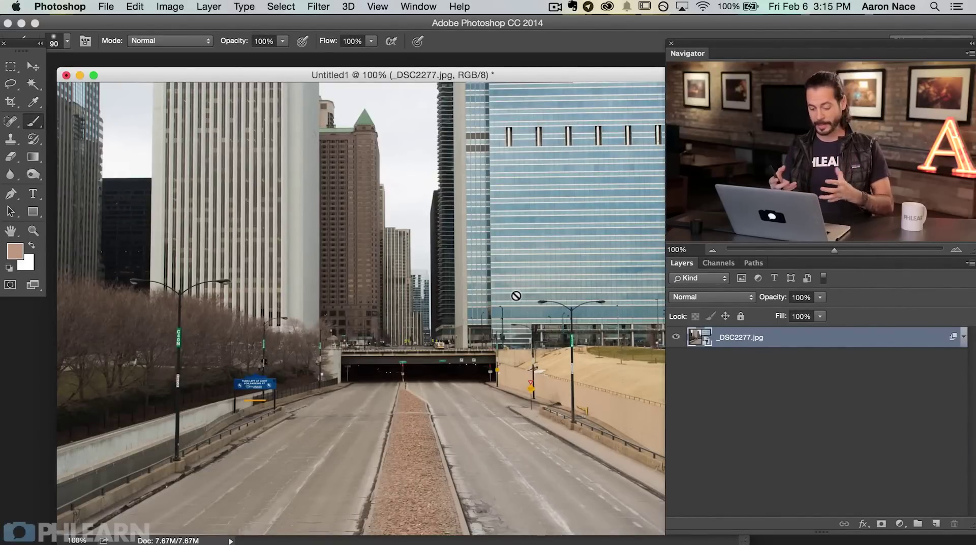
Step: Hide the smart object's photo layers _DSC2277 through _DSC2285 in turn, then close its contents
key(f)
drag(512, 447, 400, 427)
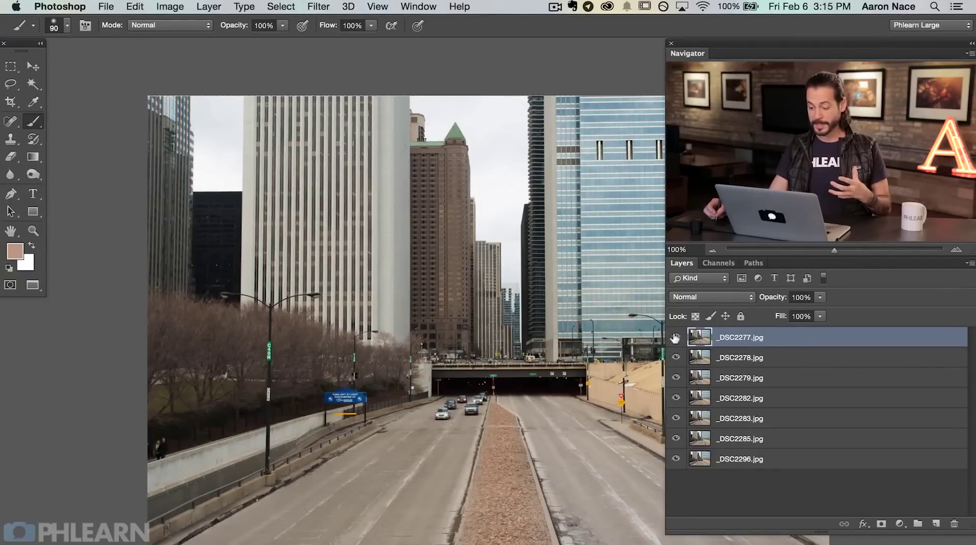
click(675, 338)
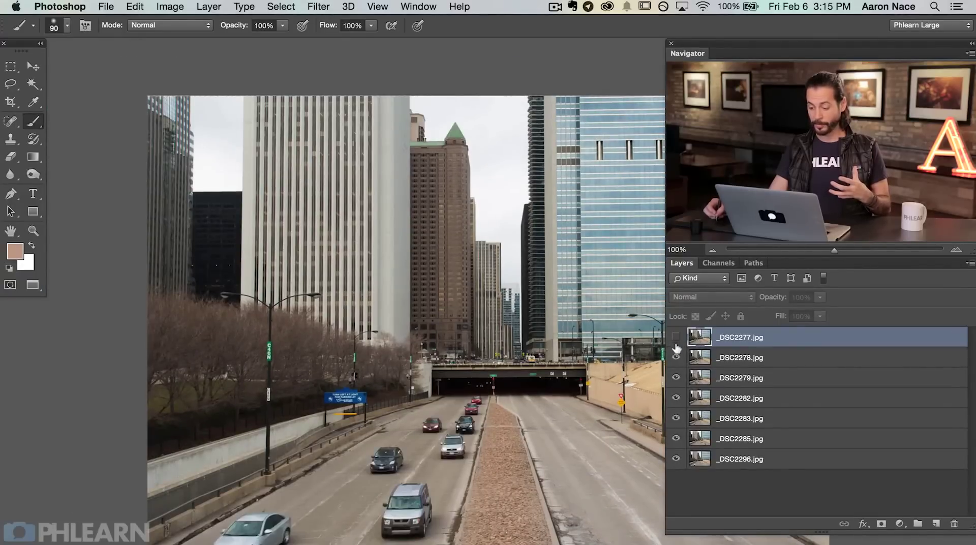
click(675, 358)
click(675, 379)
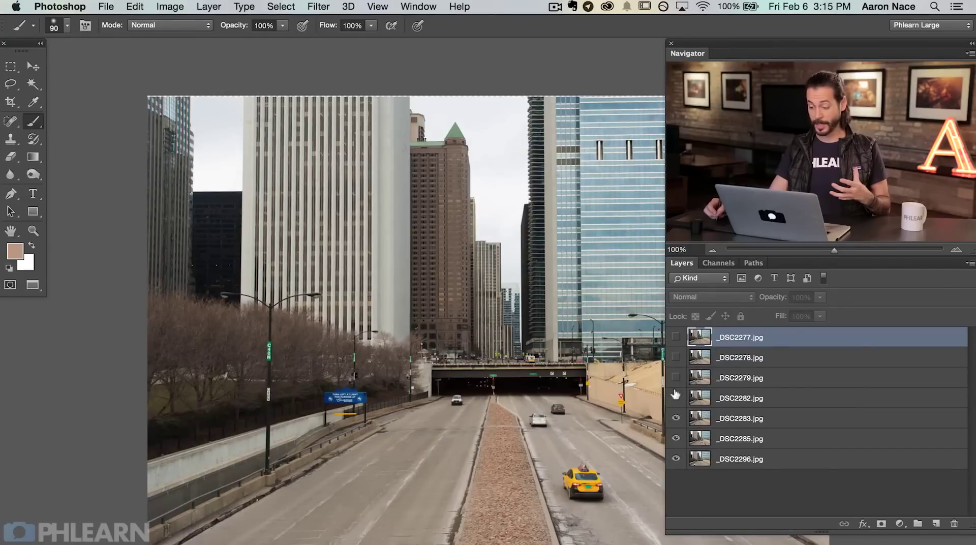
click(675, 398)
click(675, 418)
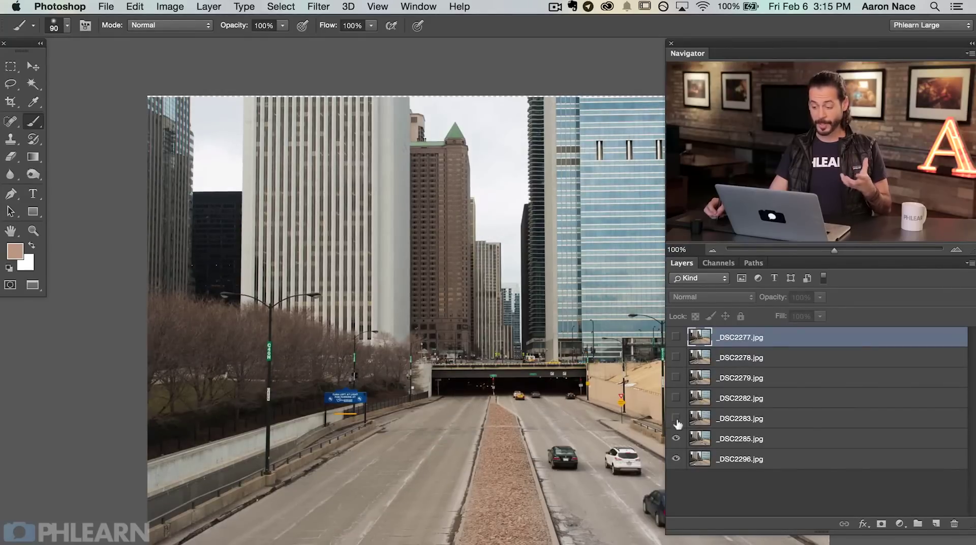
click(675, 439)
click(675, 418)
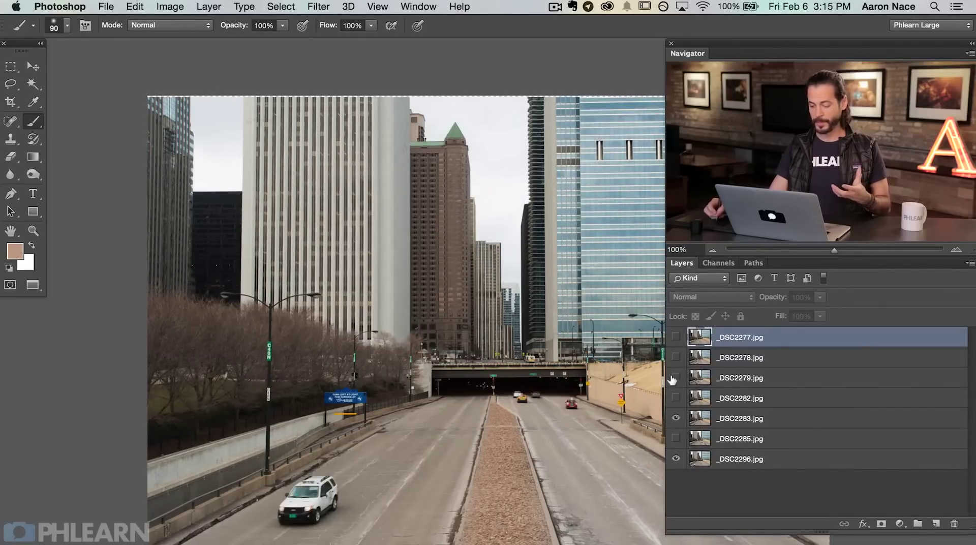
click(675, 378)
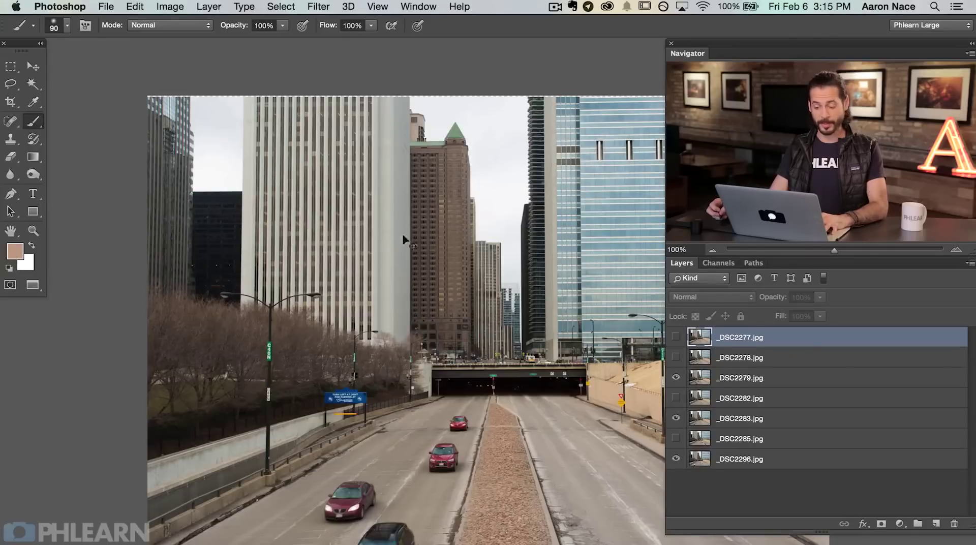
key(super+w)
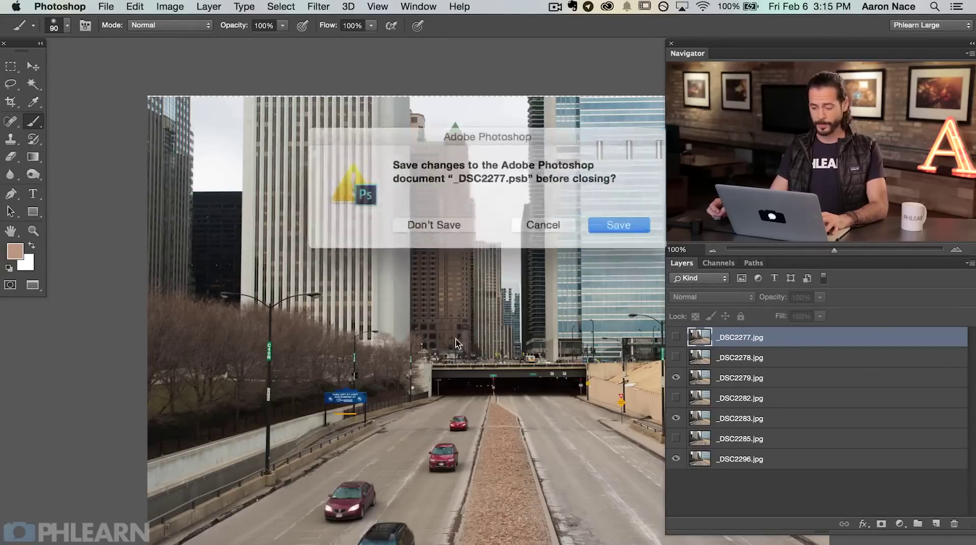
Step: Discard the smart-object changes, restart Image Statistics on Median, and select all seven _DSC photos
click(452, 221)
drag(571, 387, 460, 374)
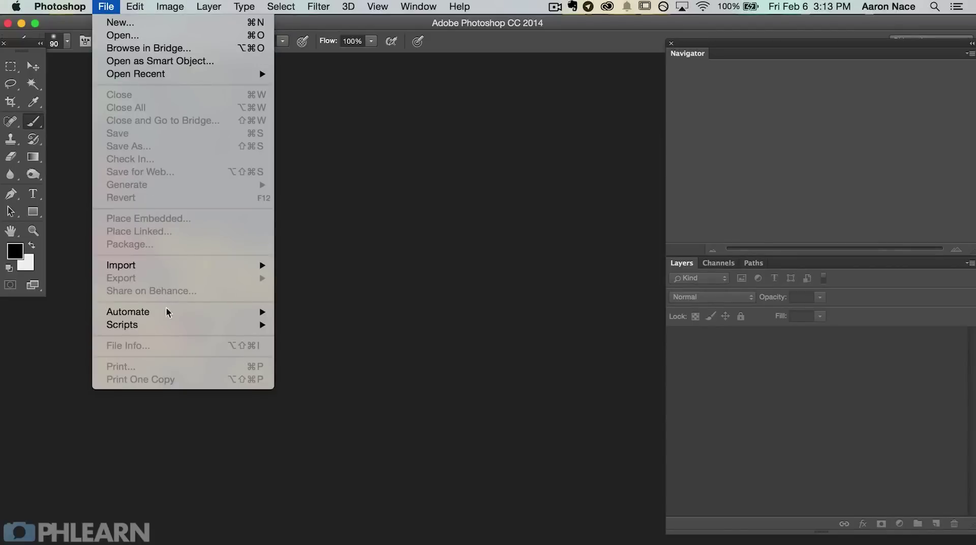
mouse_move(171, 325)
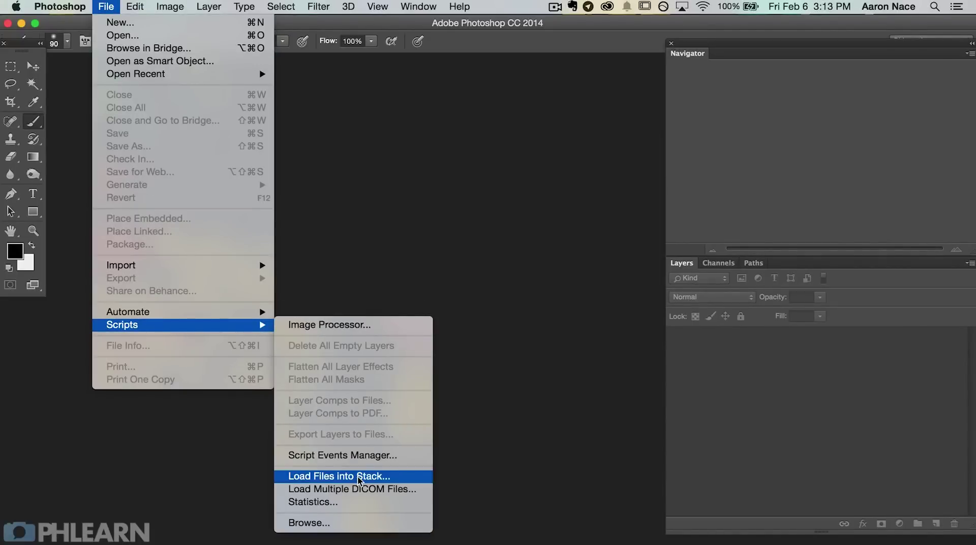
click(361, 502)
click(437, 199)
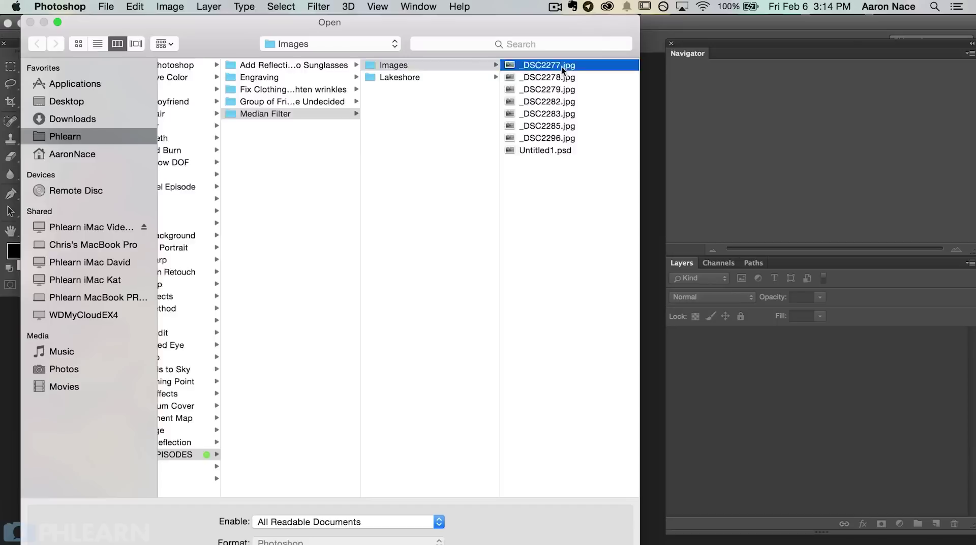
shift+click(427, 138)
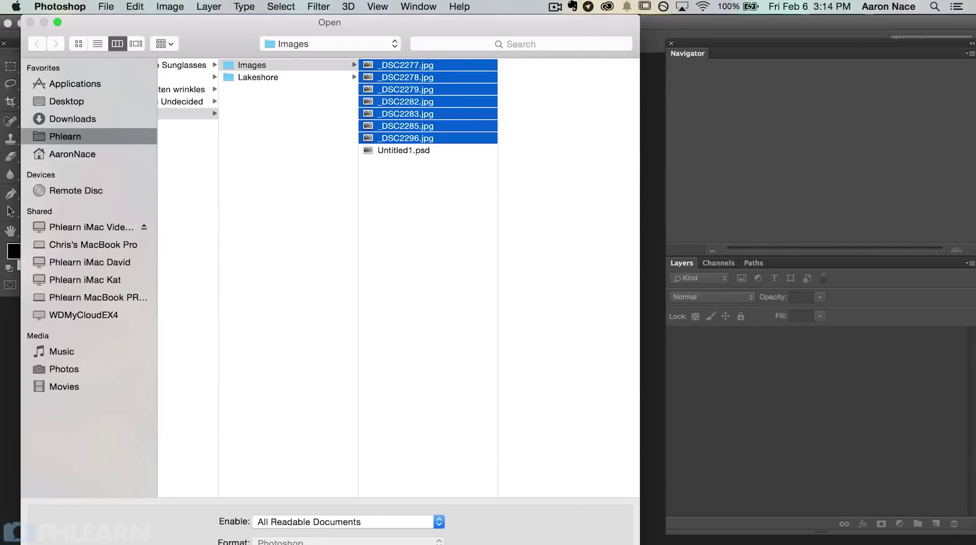